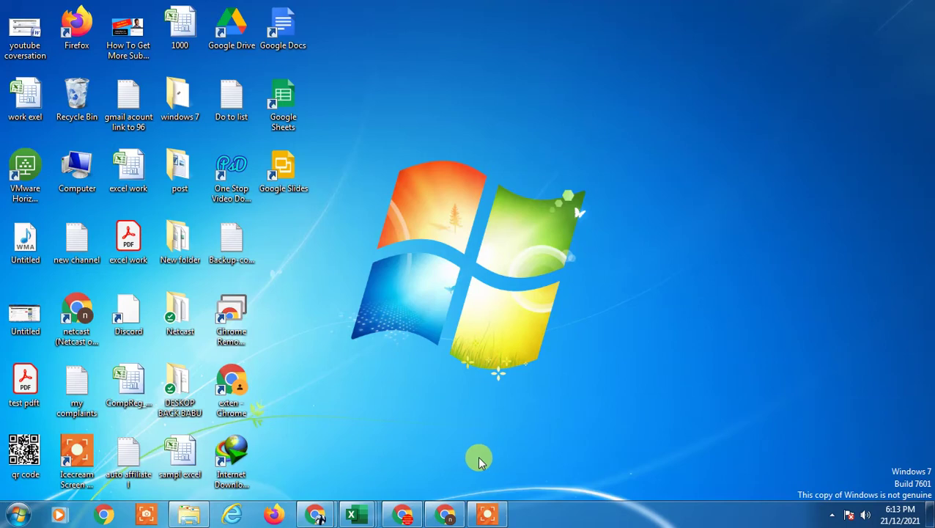
- Refresh the desktop and bring the LinkedIn browser window to the front
{"action": "left_click", "coordinate": [469, 53]}
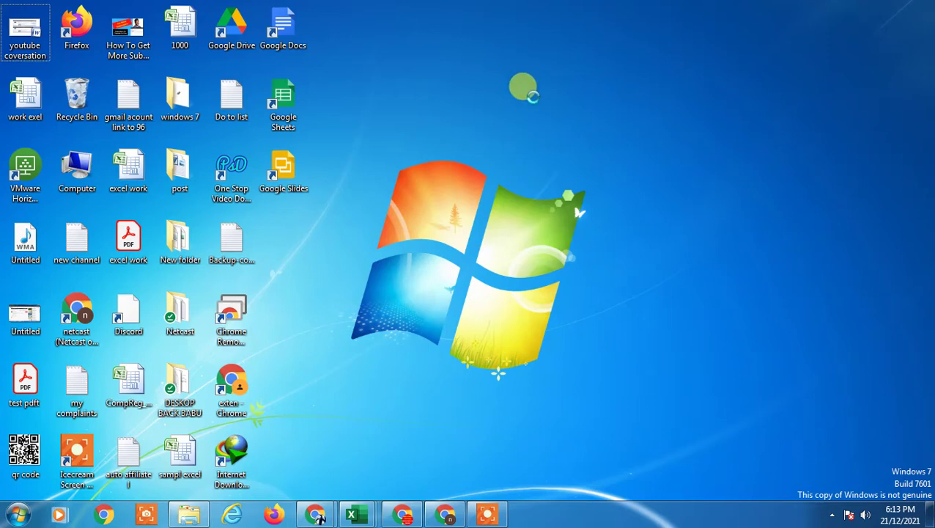
{"action": "right_click", "coordinate": [467, 47]}
{"action": "left_click", "coordinate": [528, 87]}
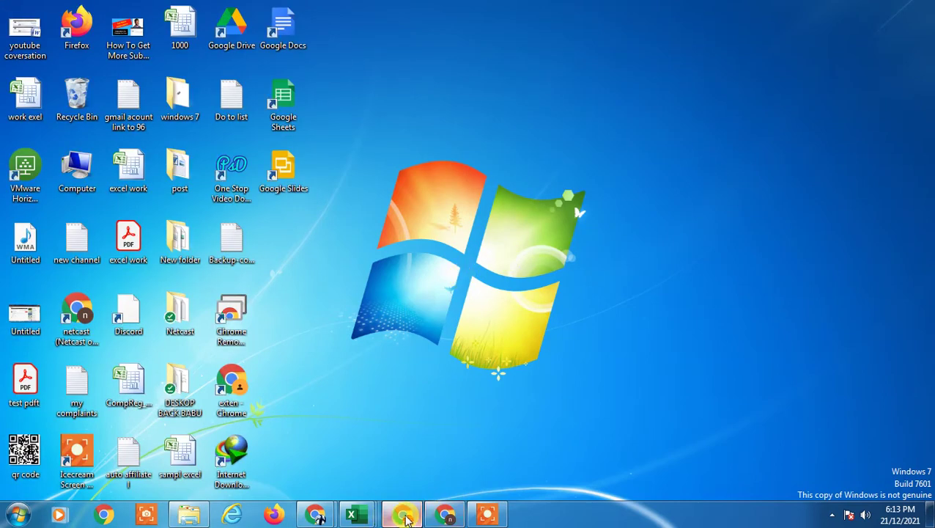
{"action": "left_click", "coordinate": [408, 518]}
{"action": "left_click", "coordinate": [80, 75]}
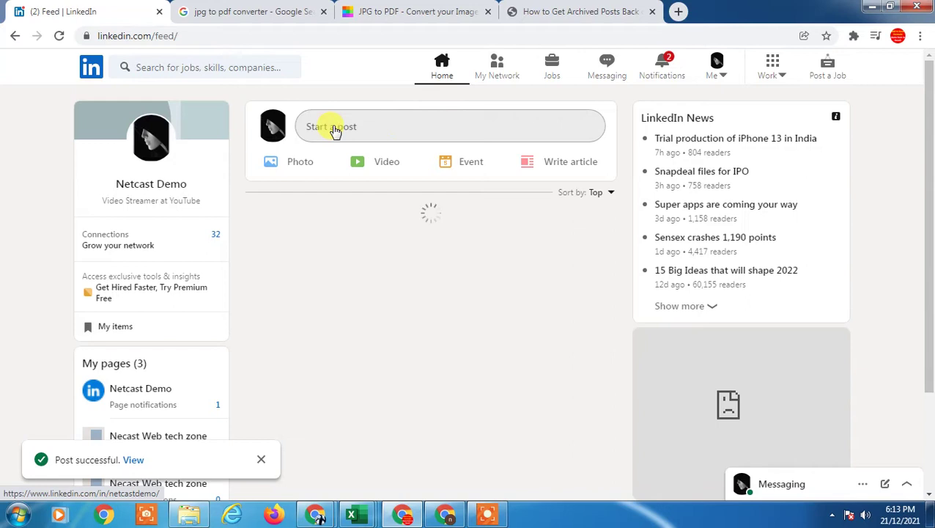
- Start a new LinkedIn post, paste ready-made text, then clear it
{"action": "left_click", "coordinate": [366, 124]}
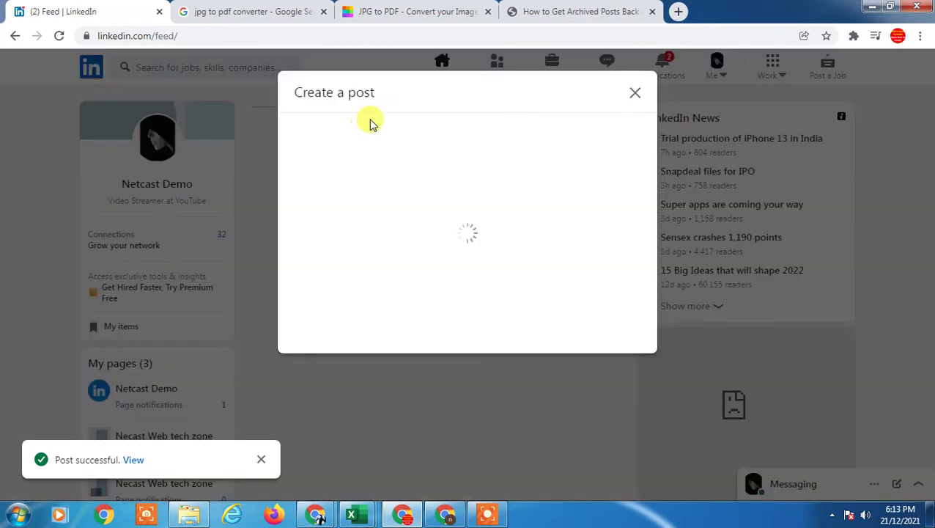
{"action": "left_click", "coordinate": [394, 157]}
{"action": "left_click", "coordinate": [383, 188]}
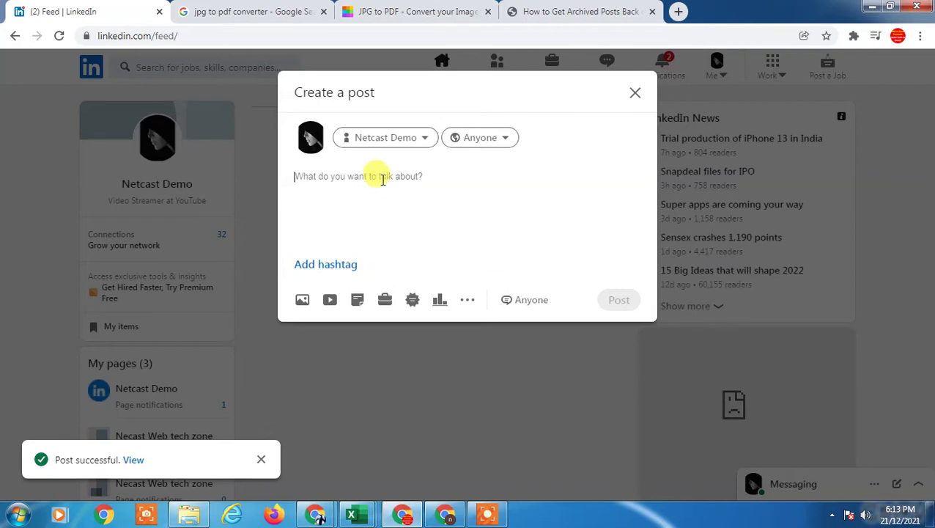
{"action": "type", "text": "how to add a hyperlink to text in a linkedin post"}
{"action": "key", "text": "ctrl+a"}
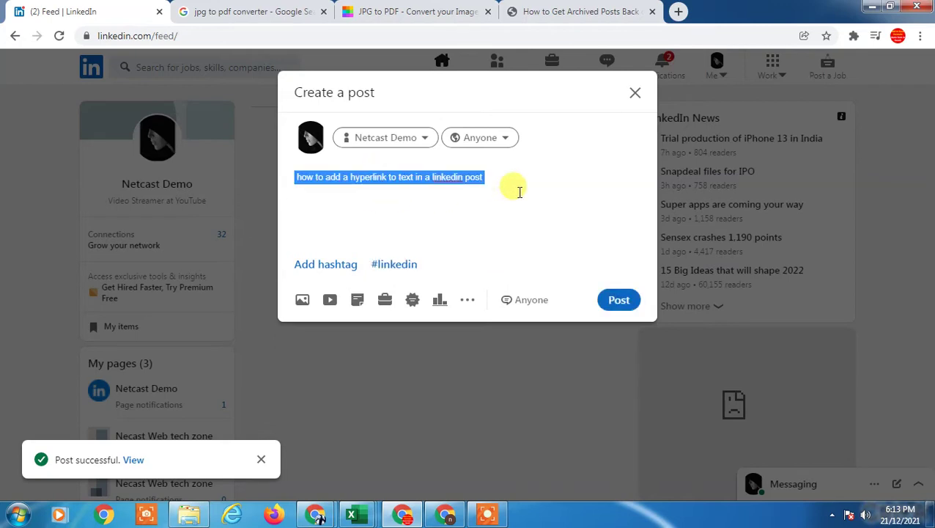
{"action": "key", "text": "BackSpace"}
- Rewrite the post from scratch beginning with the greeting 'Hello.'
{"action": "type", "text": "how to"}
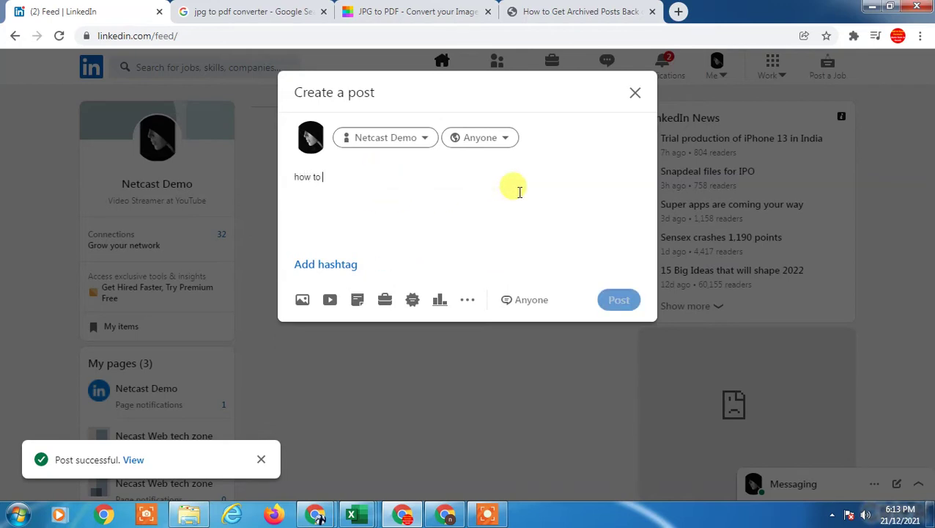
{"action": "key", "text": "ctrl+a"}
{"action": "key", "text": "BackSpace"}
{"action": "type", "text": "Hello"}
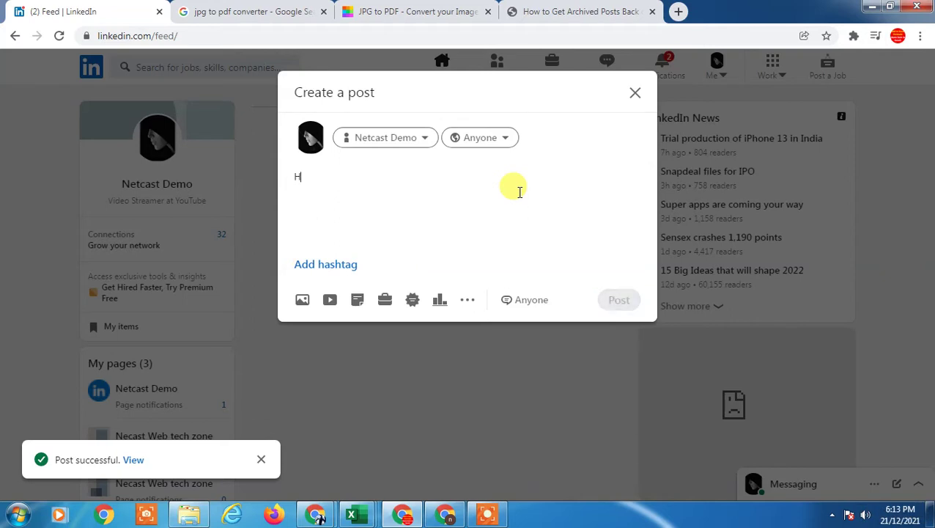
{"action": "type", "text": "."}
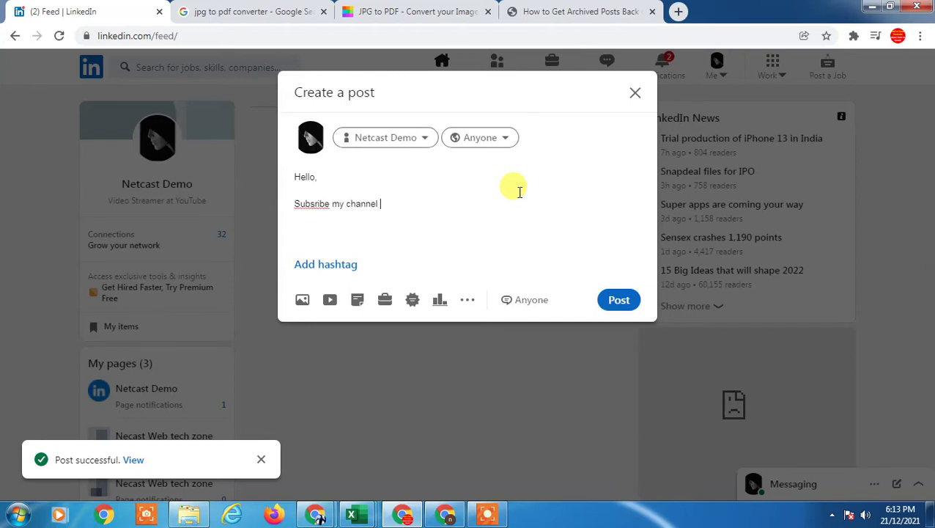
- Correct the misspelled 'Subsribe' to 'Subscribe' and reselect the word 'watching'
{"action": "double_click", "coordinate": [293, 204]}
{"action": "right_click", "coordinate": [295, 206]}
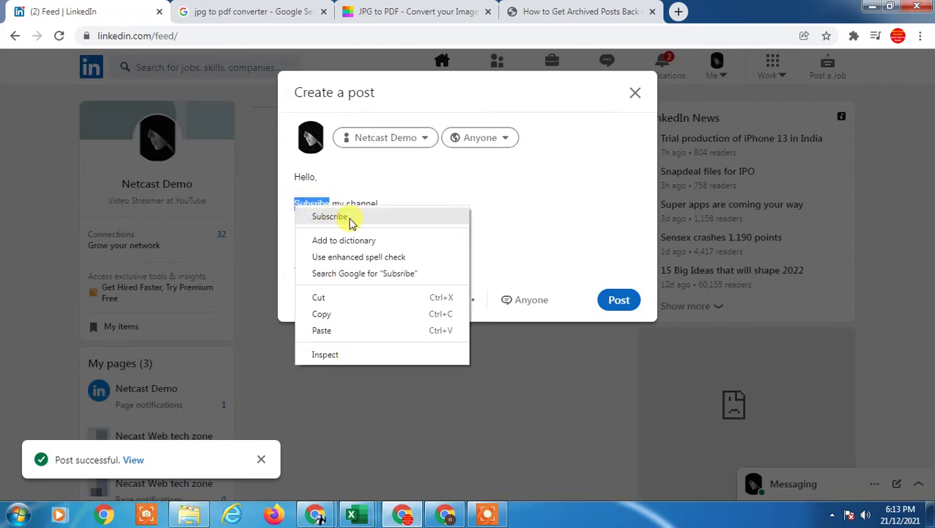
{"action": "left_click", "coordinate": [350, 217]}
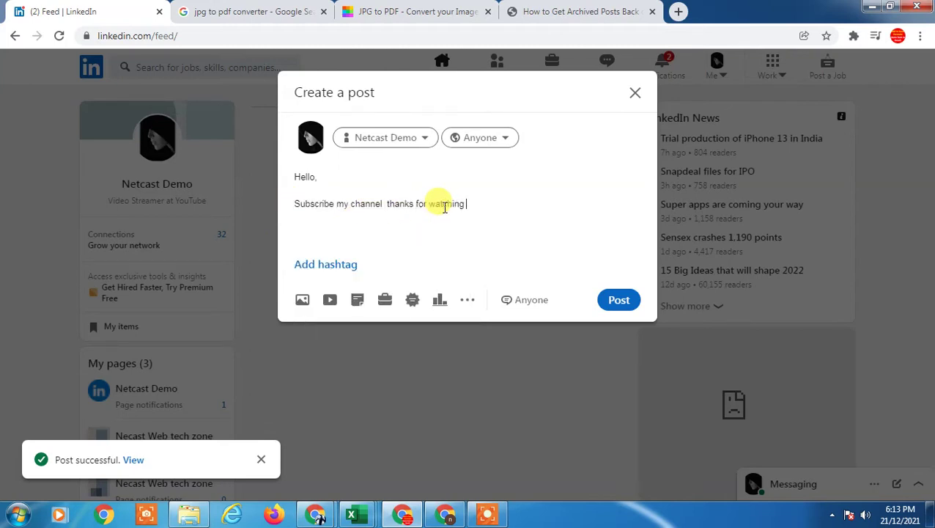
{"action": "left_click", "coordinate": [380, 214]}
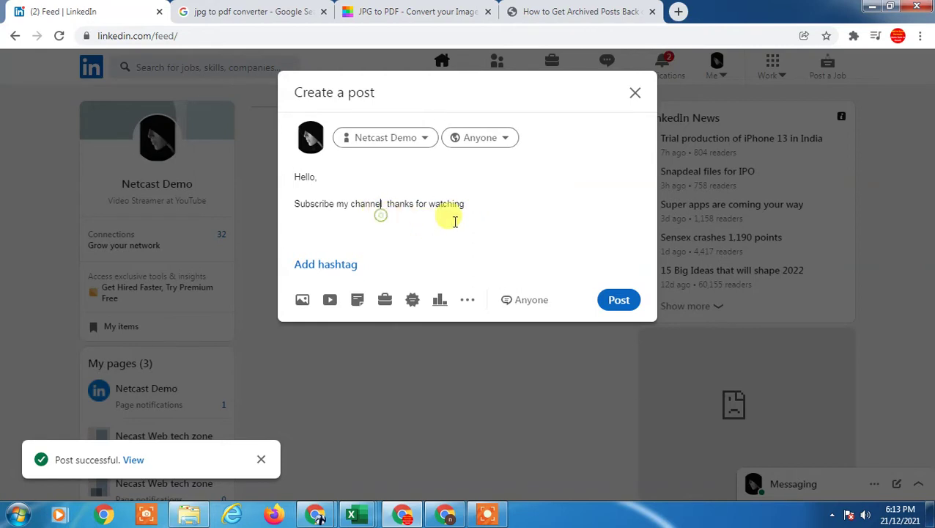
{"action": "double_click", "coordinate": [433, 204]}
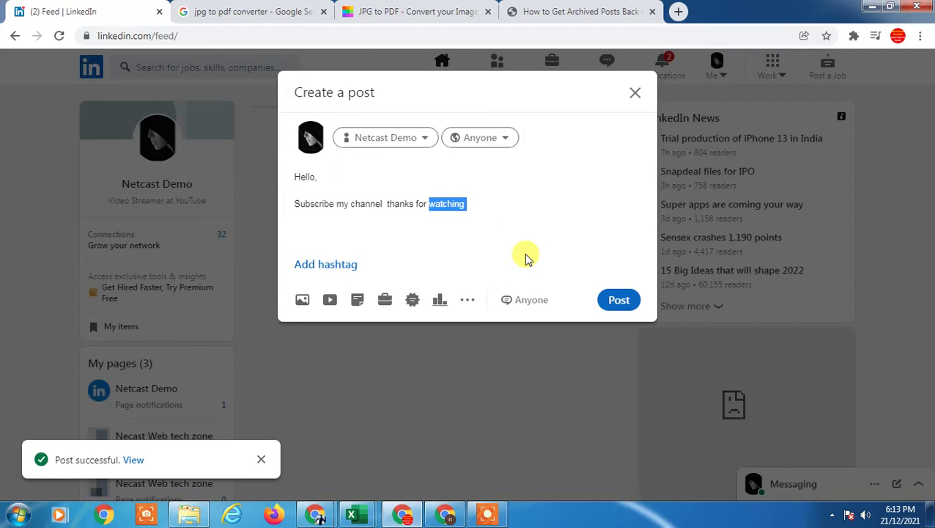
{"action": "left_click_drag", "start_coordinate": [428, 205], "coordinate": [484, 206]}
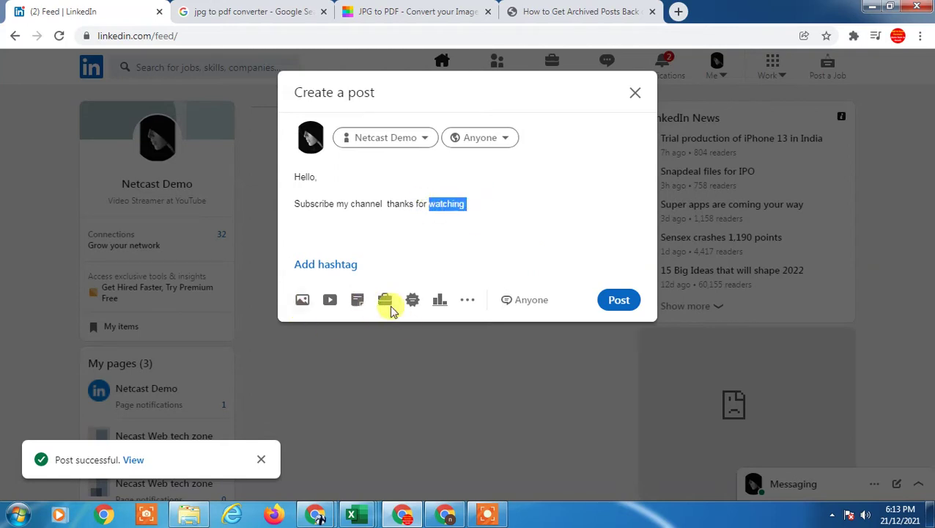
{"action": "left_click", "coordinate": [471, 302]}
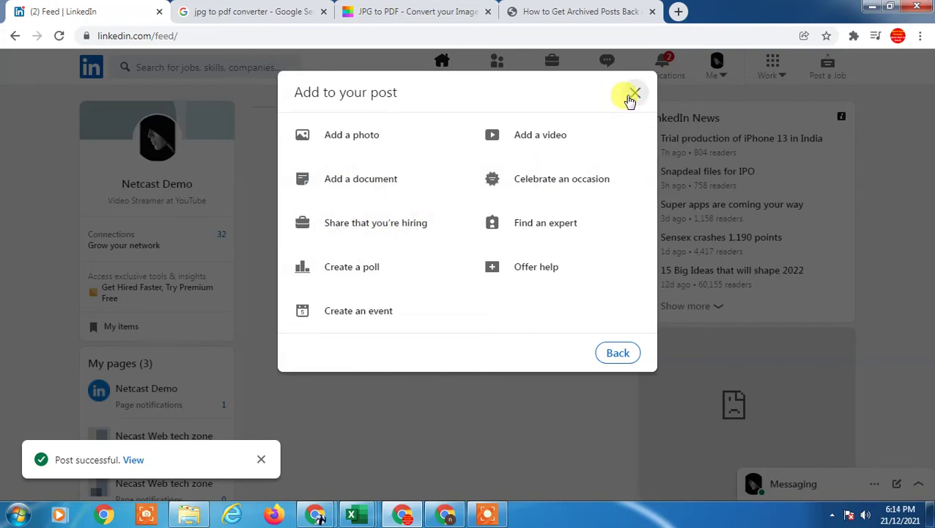
{"action": "left_click", "coordinate": [606, 354]}
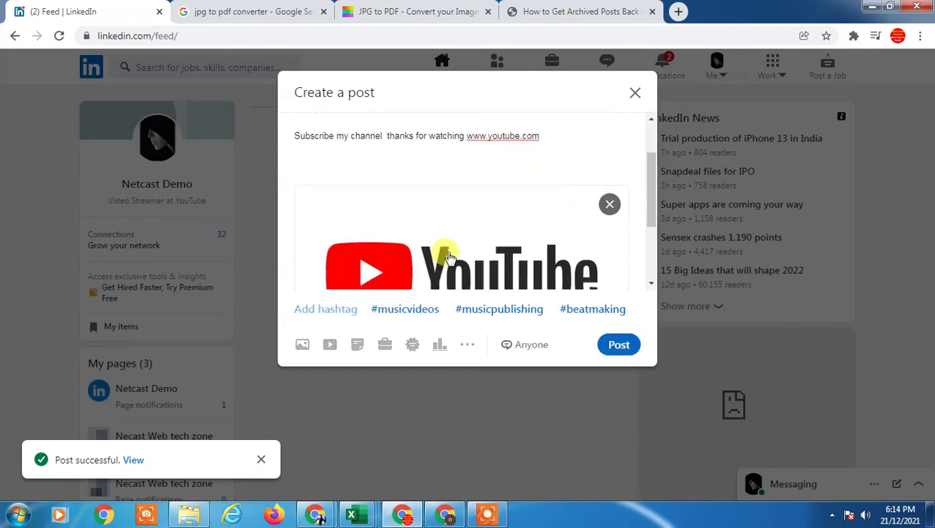
{"action": "scroll", "coordinate": [480, 220], "scroll_direction": "up", "scroll_amount": 1}
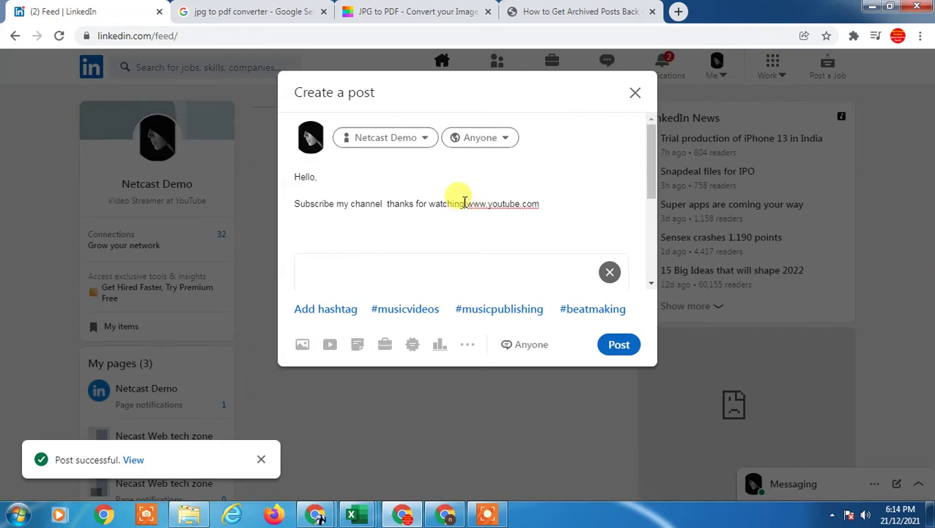
{"action": "left_click", "coordinate": [465, 203]}
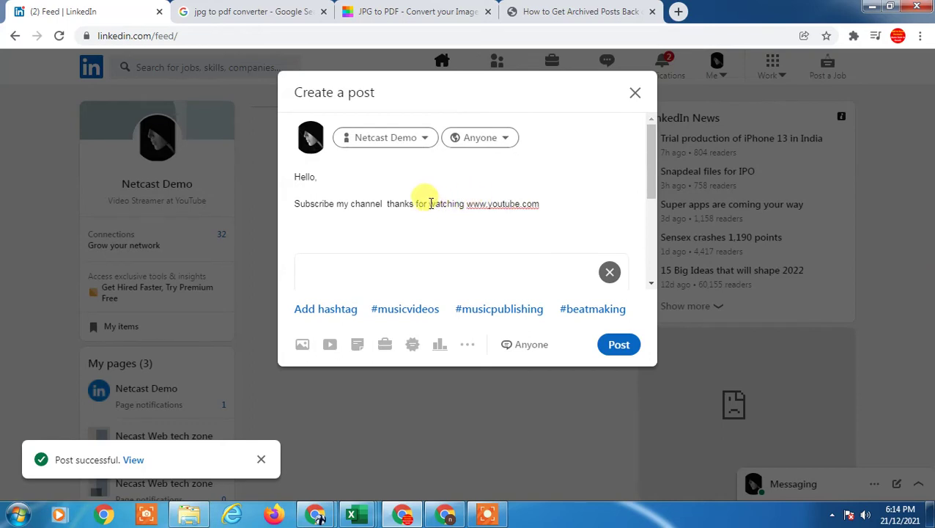
{"action": "double_click", "coordinate": [440, 203]}
{"action": "left_click", "coordinate": [448, 203]}
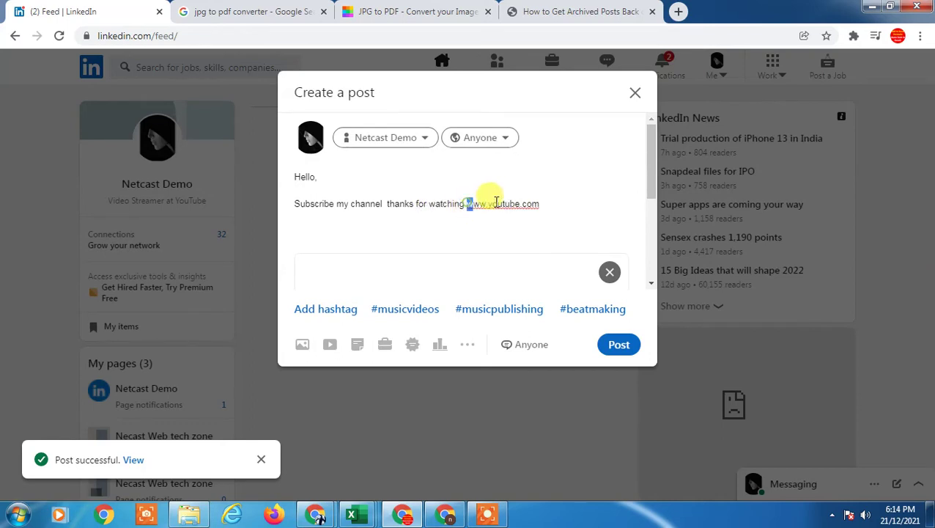
{"action": "left_click_drag", "start_coordinate": [496, 203], "coordinate": [559, 203]}
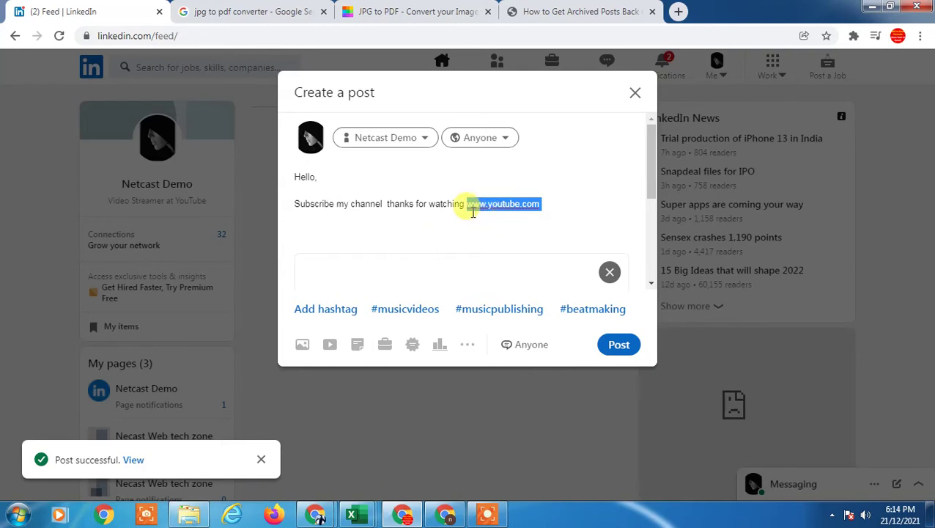
{"action": "left_click", "coordinate": [530, 204]}
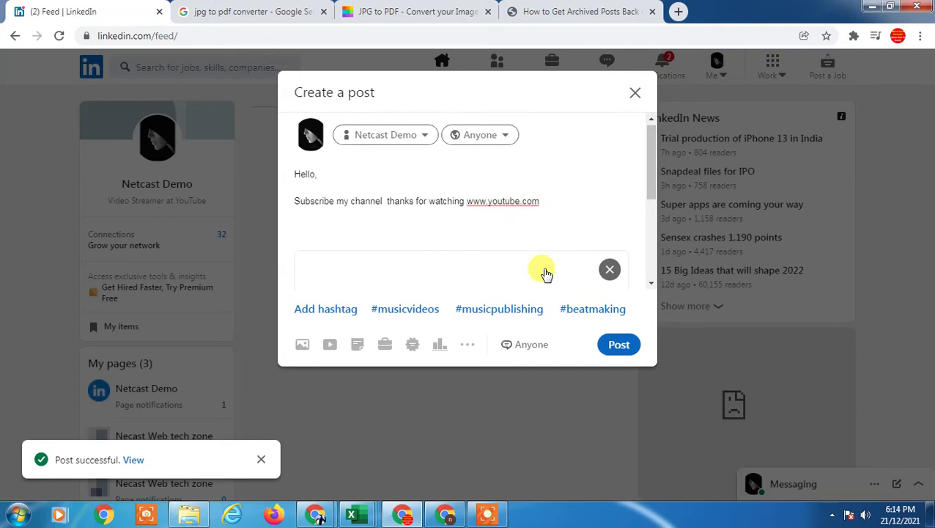
{"action": "scroll", "coordinate": [421, 256], "scroll_direction": "down", "scroll_amount": 2}
{"action": "scroll", "coordinate": [421, 256], "scroll_direction": "up", "scroll_amount": 2}
{"action": "type", "text": "@"}
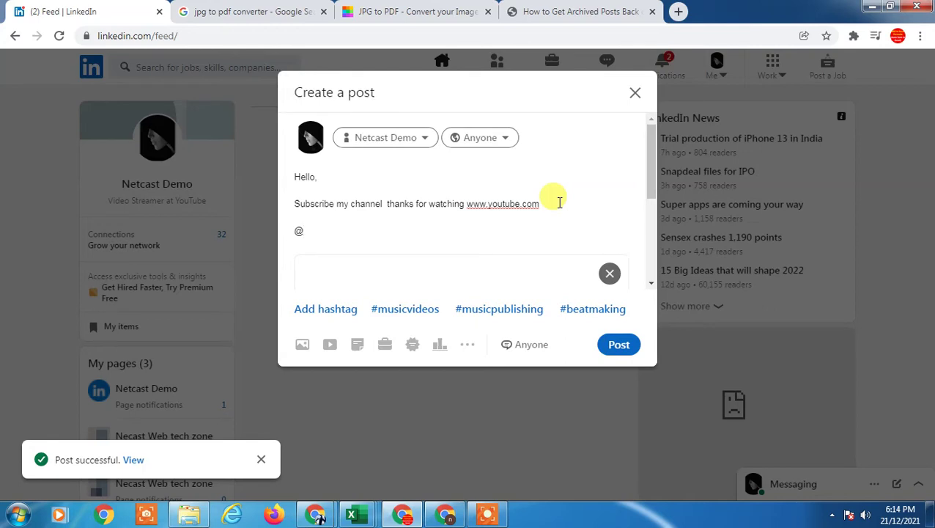
- Mention the YouTube company page by typing 'youtu' and choosing its suggestion
{"action": "type", "text": "you"}
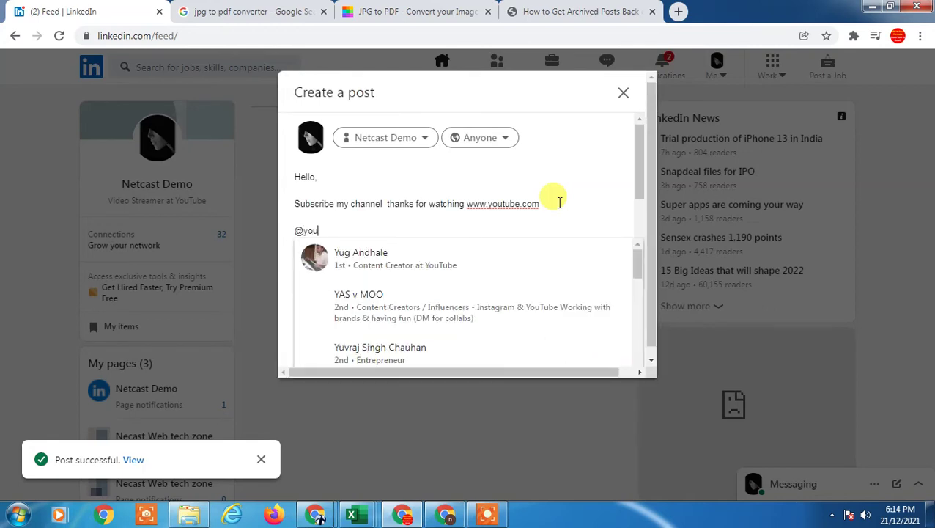
{"action": "type", "text": "t"}
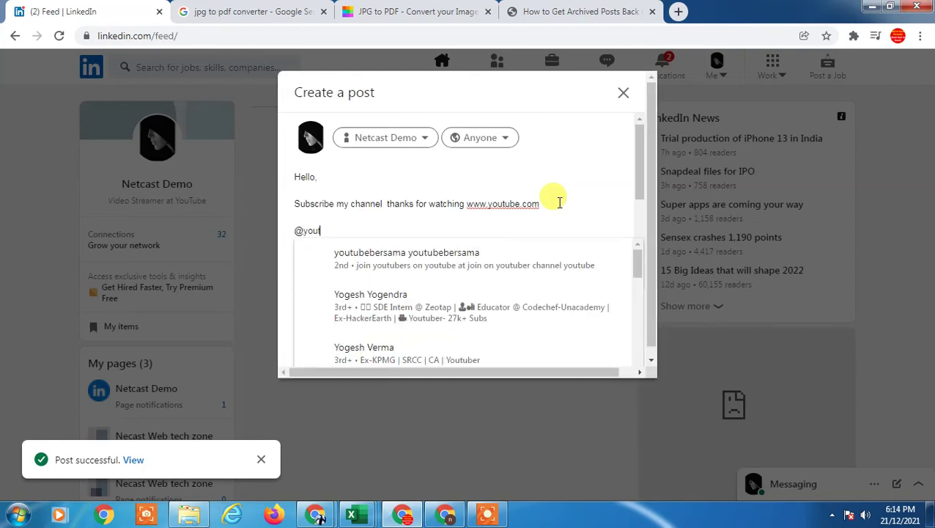
{"action": "type", "text": "u"}
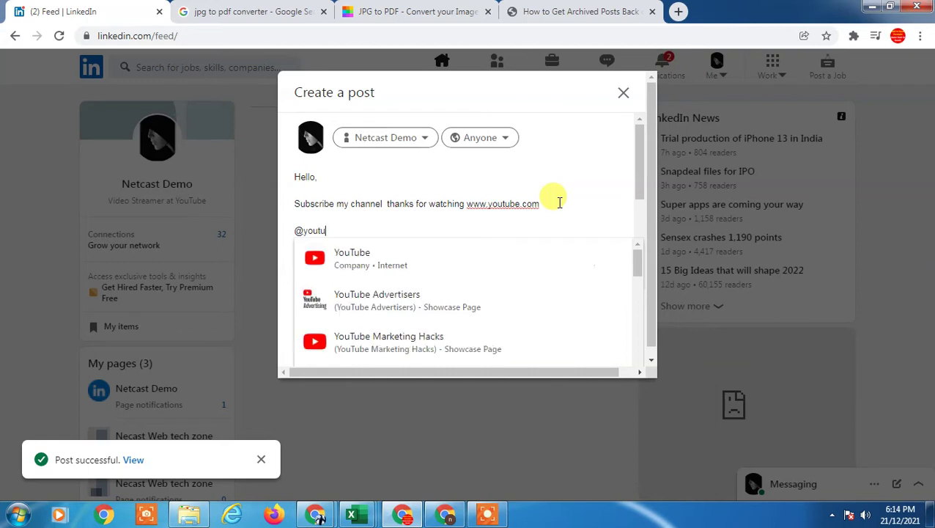
{"action": "left_click", "coordinate": [376, 267]}
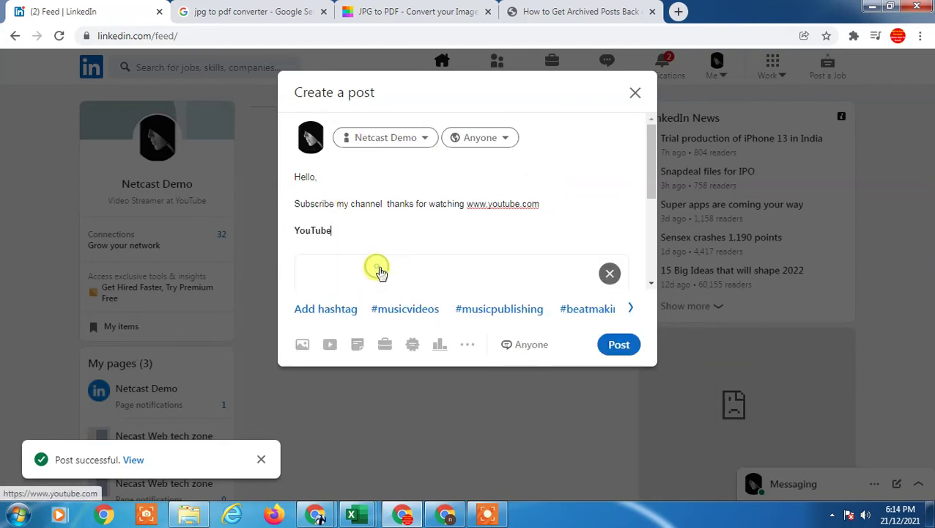
{"action": "left_click_drag", "start_coordinate": [297, 230], "coordinate": [344, 225]}
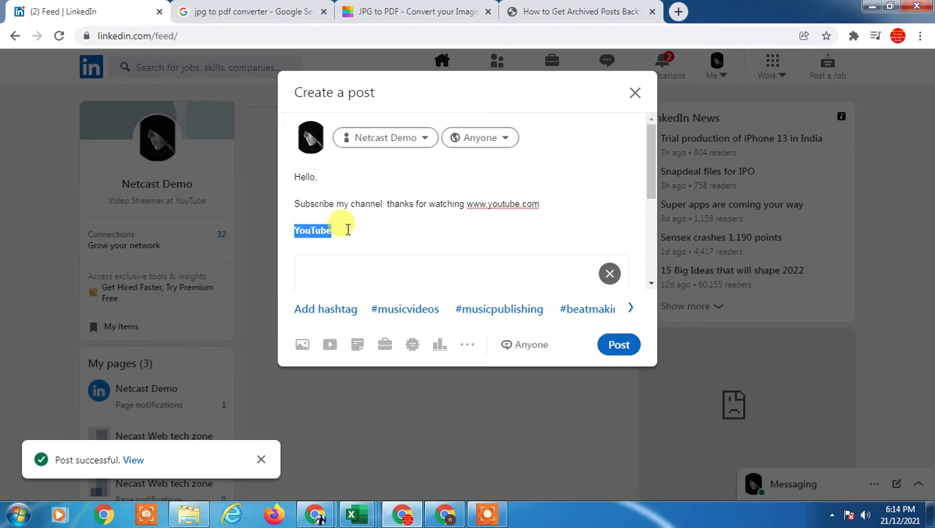
{"action": "left_click", "coordinate": [369, 247]}
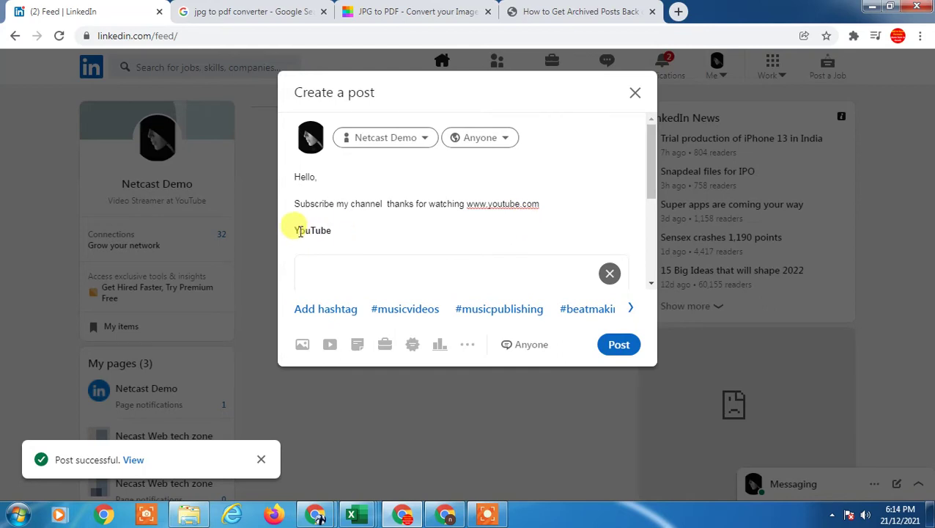
{"action": "left_click", "coordinate": [354, 230]}
{"action": "type", "text": "@n"}
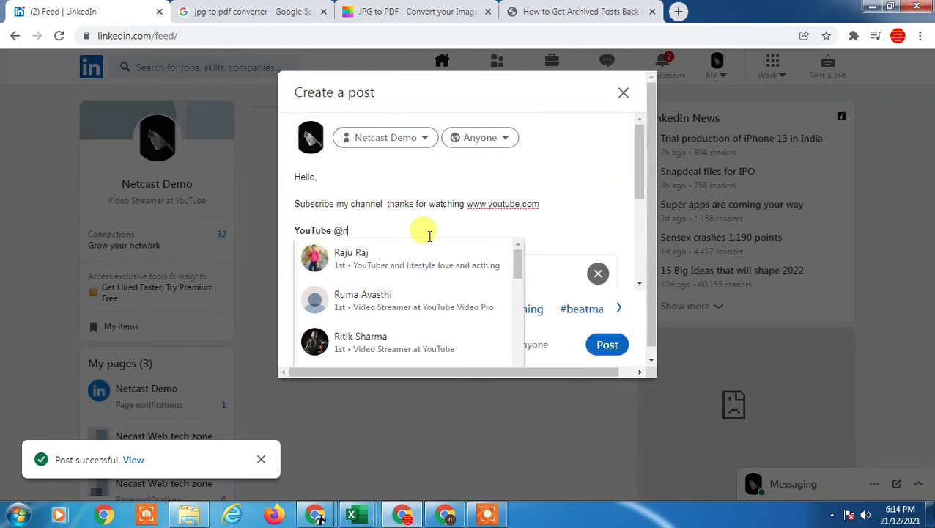
{"action": "type", "text": "etca"}
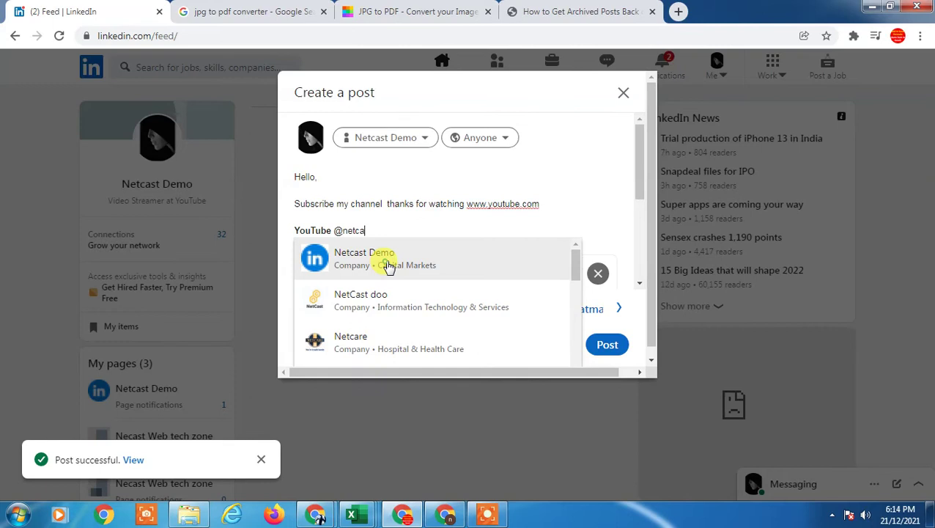
{"action": "left_click", "coordinate": [389, 268]}
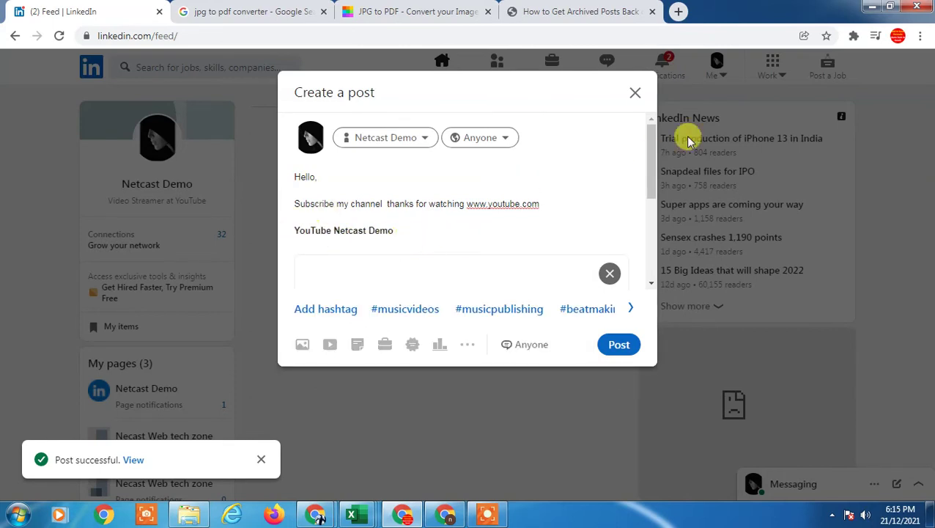
{"action": "left_click_drag", "start_coordinate": [652, 151], "coordinate": [656, 155]}
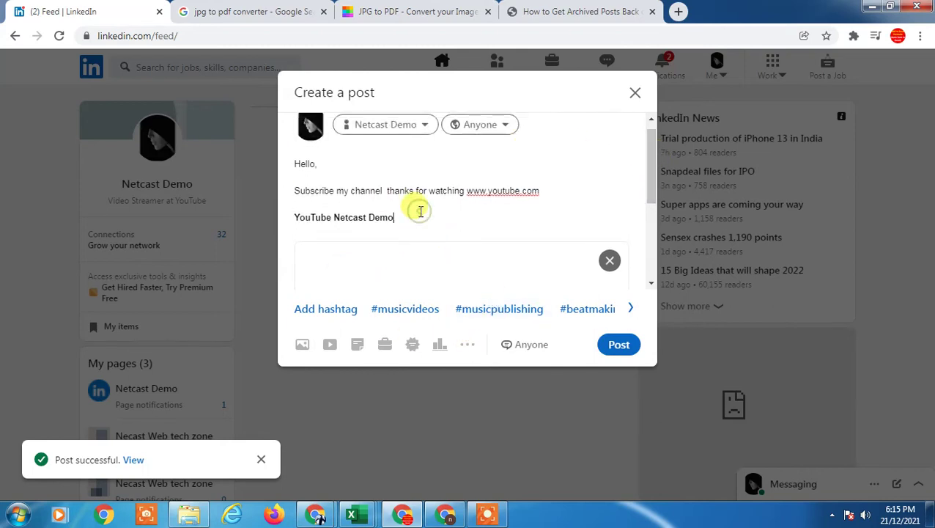
- Discard the post draft and start a new article published as Netcast Demo
{"action": "left_click", "coordinate": [635, 93]}
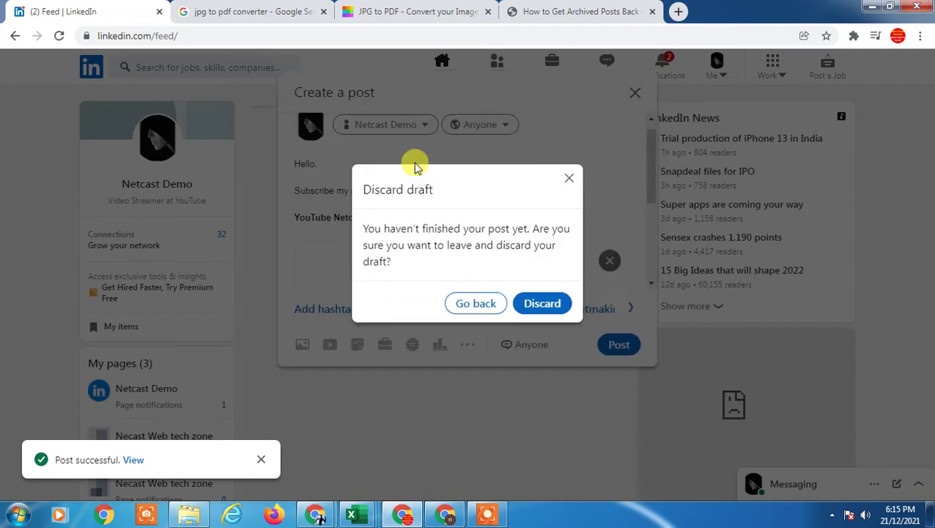
{"action": "left_click", "coordinate": [537, 306]}
{"action": "left_click", "coordinate": [581, 161]}
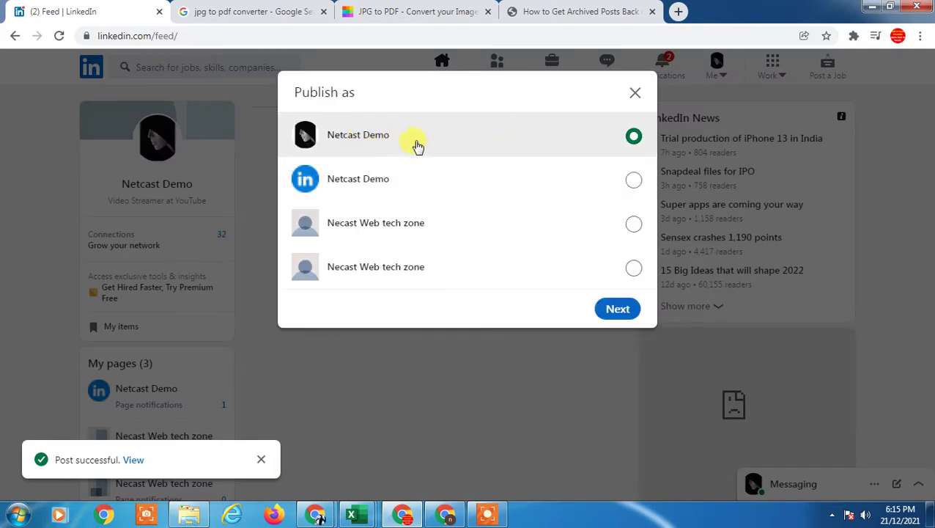
{"action": "left_click", "coordinate": [629, 319]}
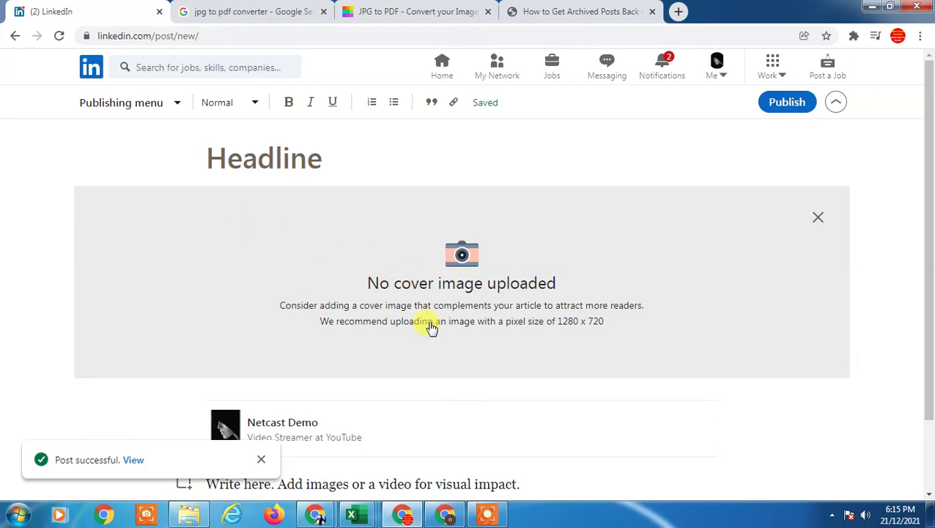
- Fill the article body with 'asdf asdf asdf as asdf asdf' and dismiss the success notice
{"action": "scroll", "coordinate": [423, 323], "scroll_direction": "down", "scroll_amount": 1}
{"action": "left_click", "coordinate": [292, 396]}
{"action": "type", "text": "adf"}
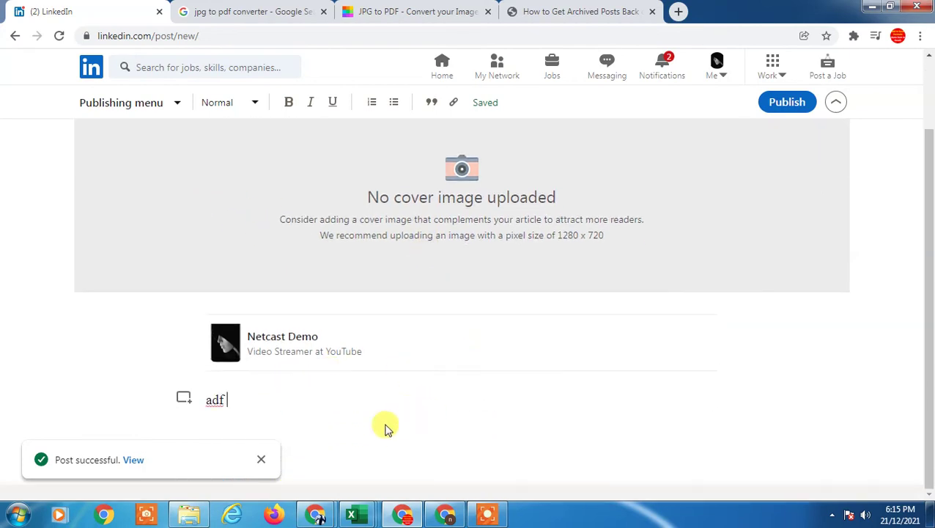
{"action": "left_click", "coordinate": [327, 389]}
{"action": "scroll", "coordinate": [351, 399], "scroll_direction": "up", "scroll_amount": 1}
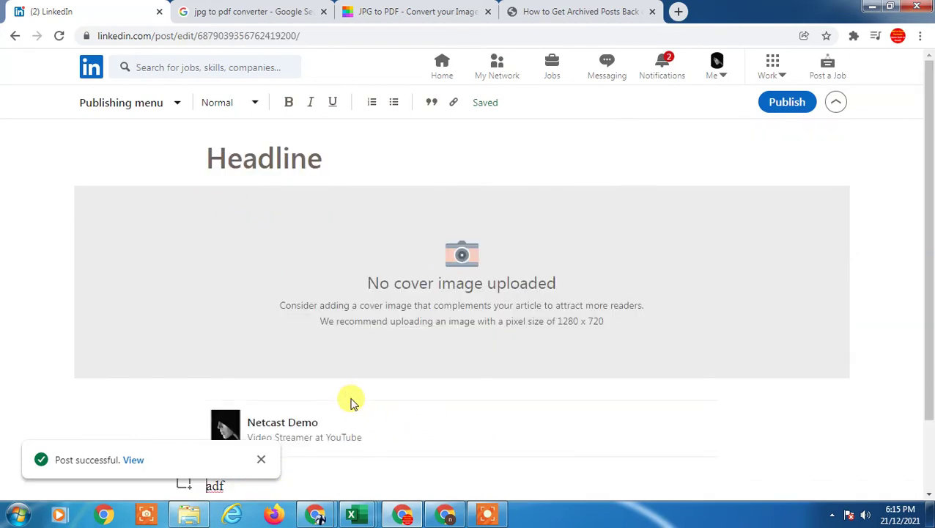
{"action": "scroll", "coordinate": [350, 399], "scroll_direction": "down", "scroll_amount": 1}
{"action": "double_click", "coordinate": [215, 399]}
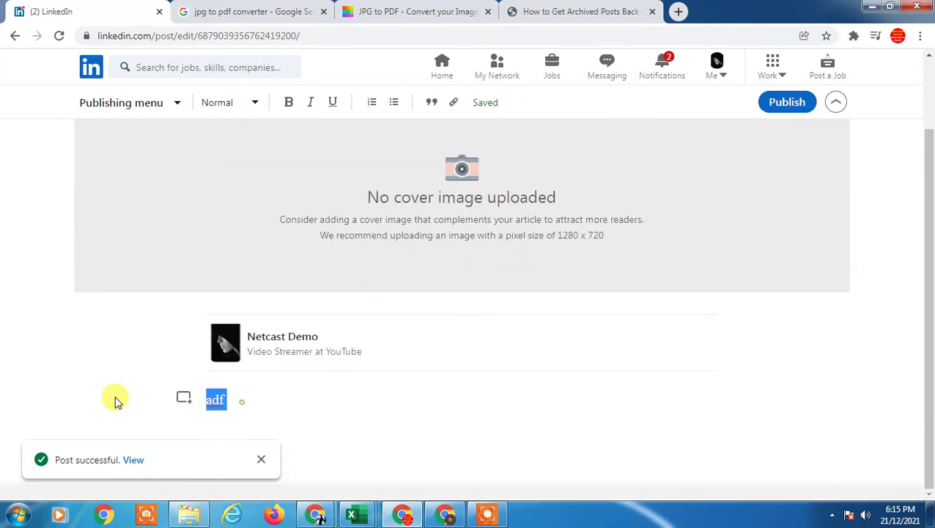
{"action": "type", "text": "asdf asdf asdf as"}
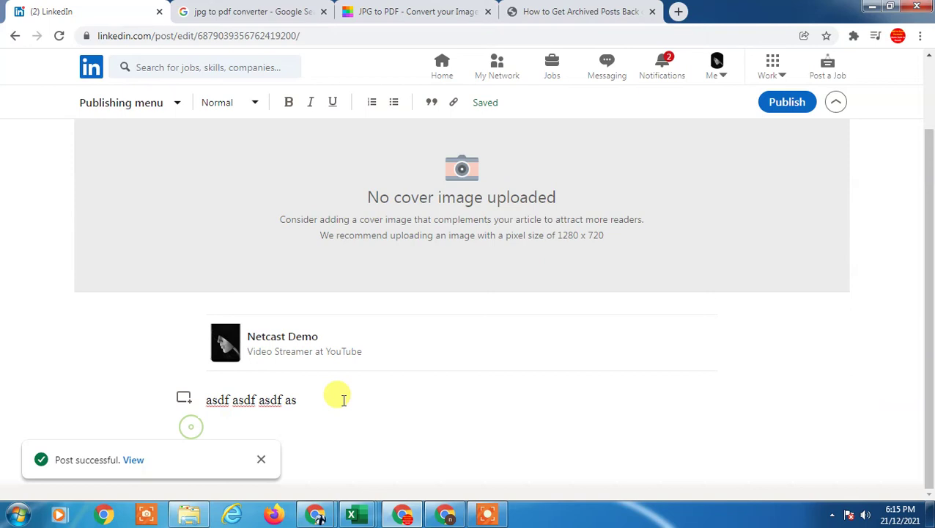
{"action": "type", "text": " asdf asdf"}
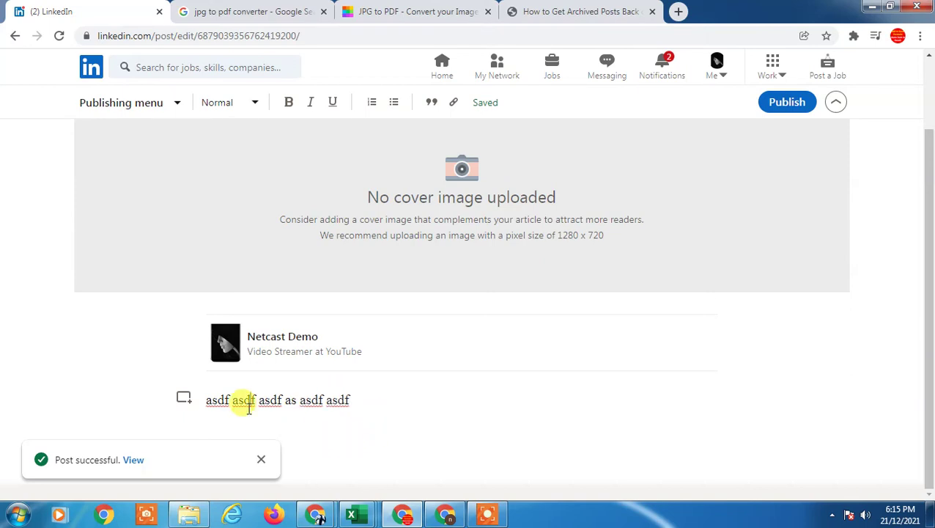
{"action": "left_click_drag", "start_coordinate": [286, 399], "coordinate": [373, 397]}
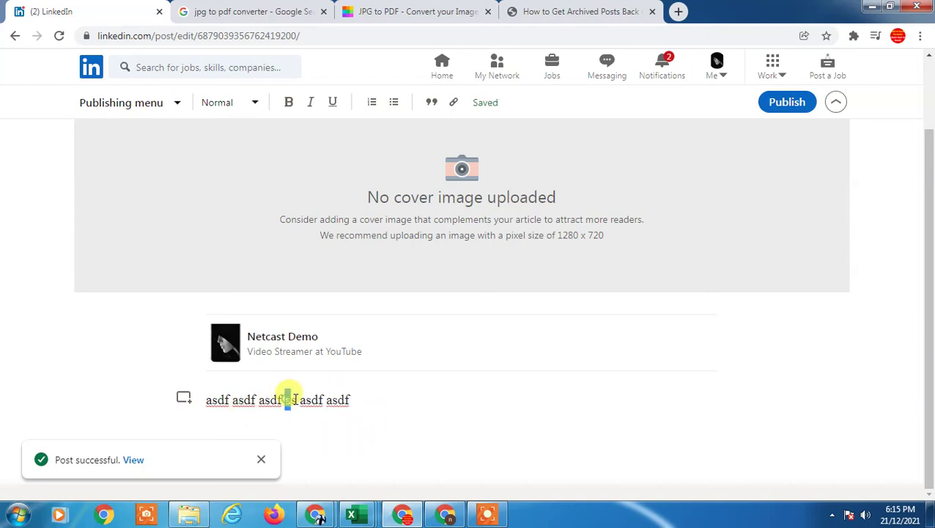
{"action": "left_click", "coordinate": [260, 460]}
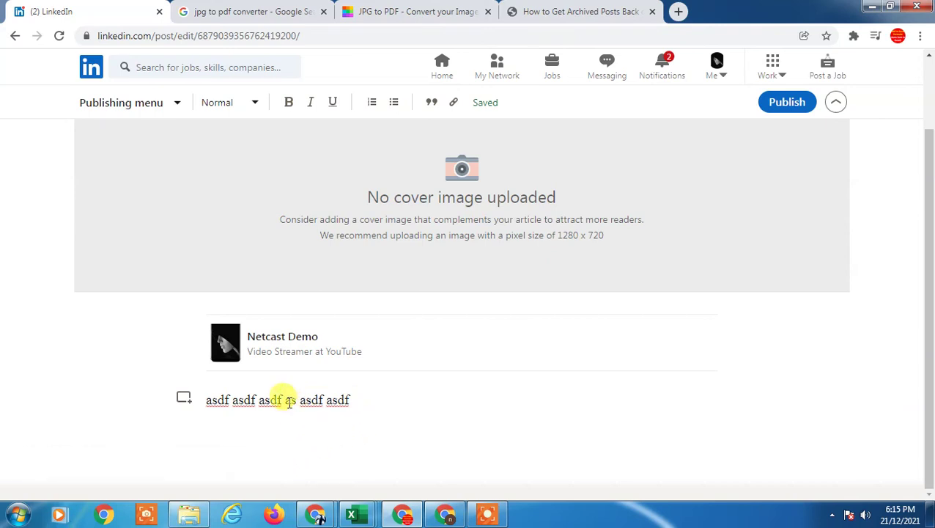
- Link the body words 'as asdf asdf' to youtube.com
{"action": "left_click_drag", "start_coordinate": [286, 400], "coordinate": [351, 398]}
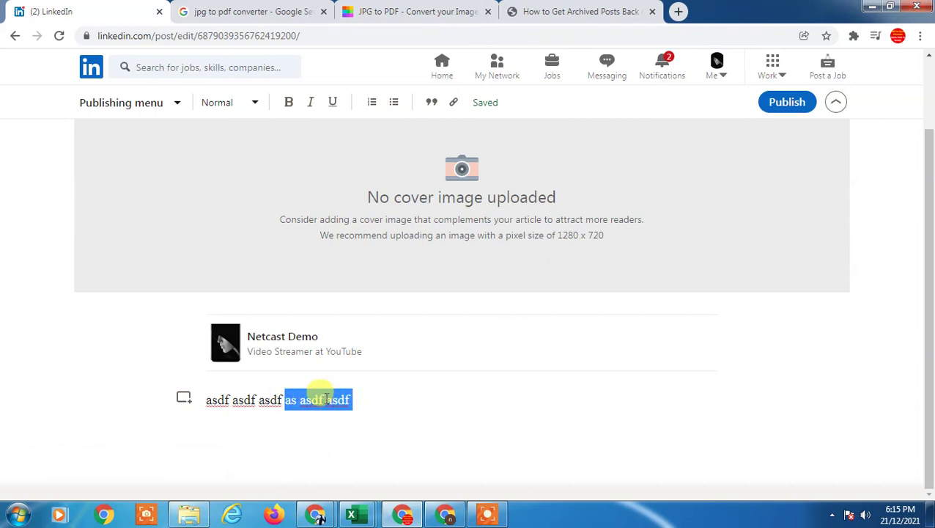
{"action": "left_click", "coordinate": [453, 103]}
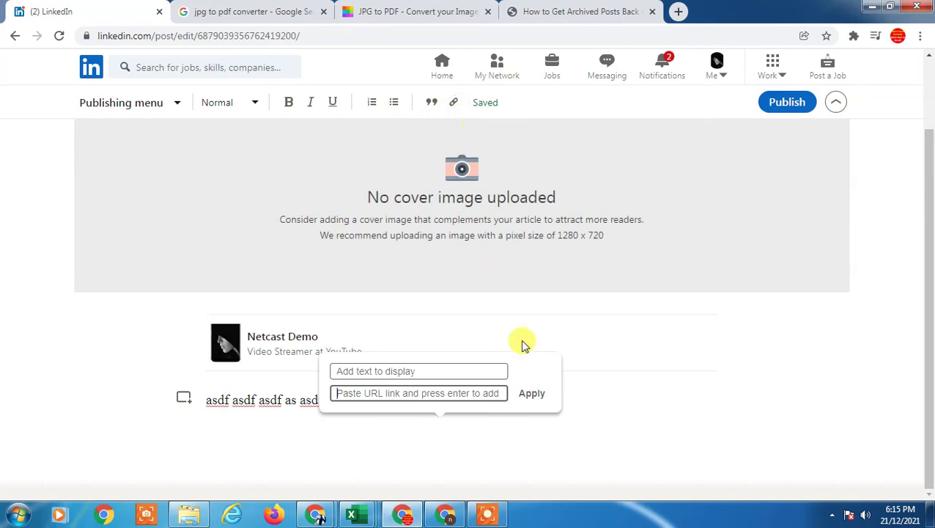
{"action": "type", "text": "youtube.com"}
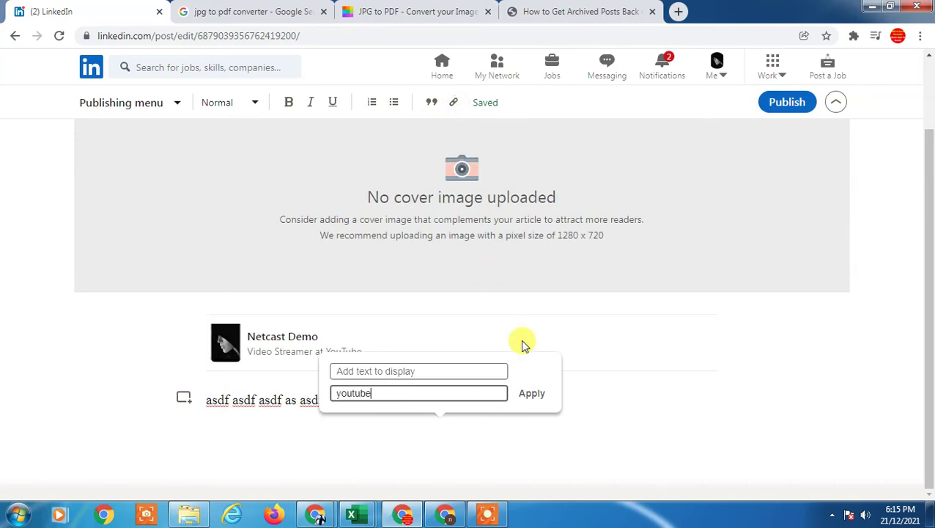
{"action": "left_click", "coordinate": [535, 396]}
{"action": "left_click", "coordinate": [362, 439]}
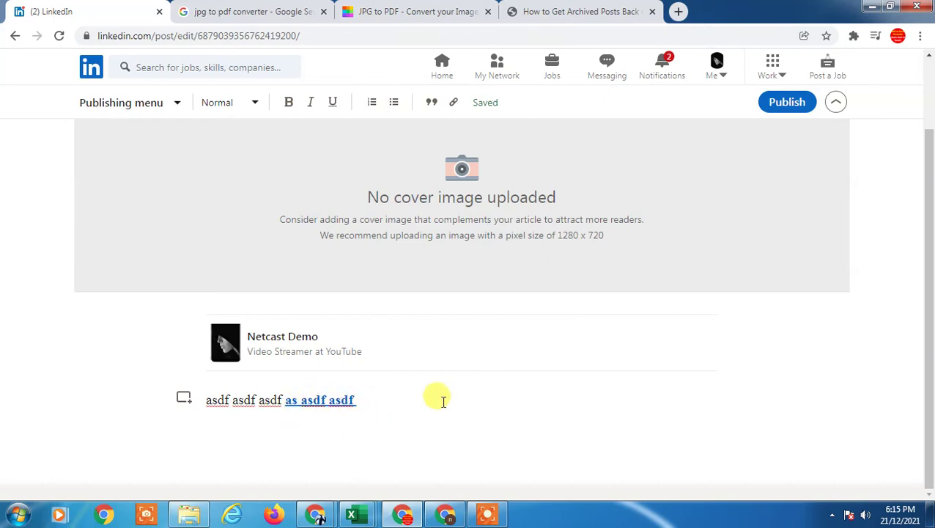
{"action": "left_click", "coordinate": [768, 107]}
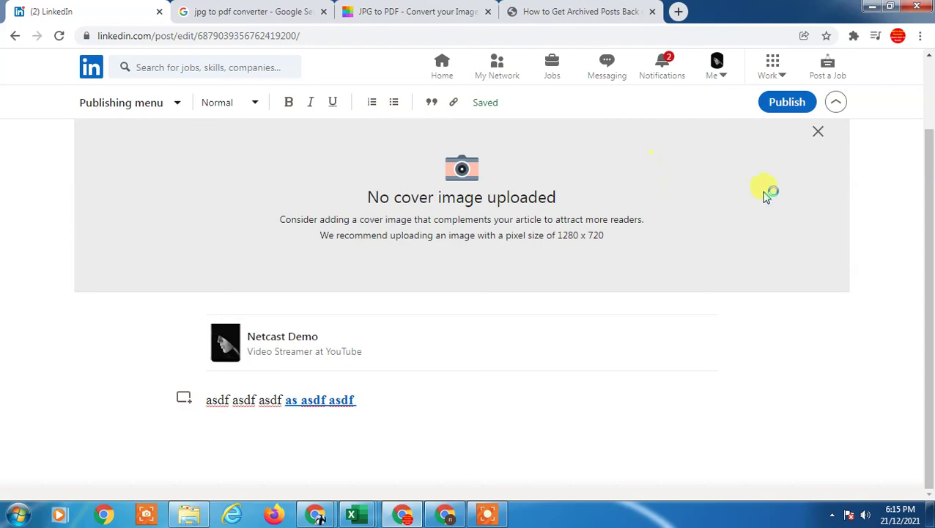
- Skip the cover image and media options, then give the article the headline 'afasfda sdf'
{"action": "left_click", "coordinate": [557, 263]}
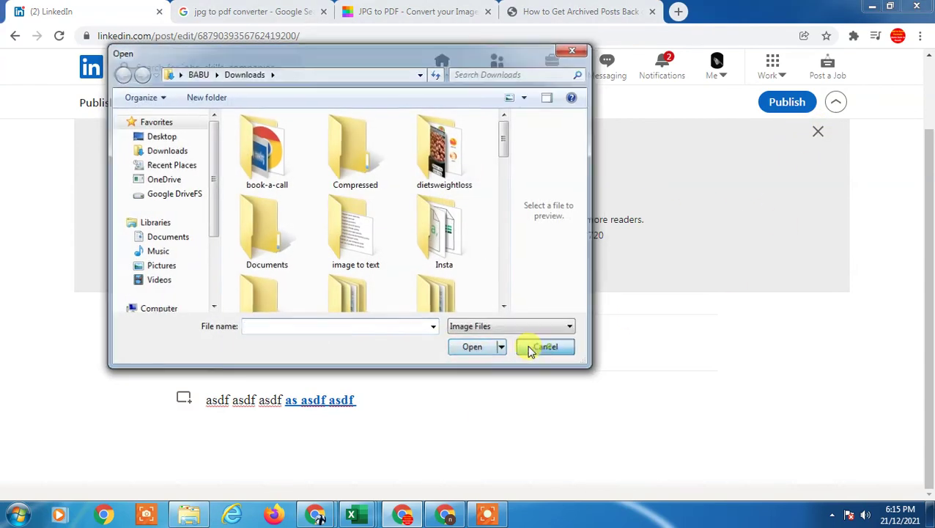
{"action": "left_click", "coordinate": [539, 348]}
{"action": "double_click", "coordinate": [337, 349]}
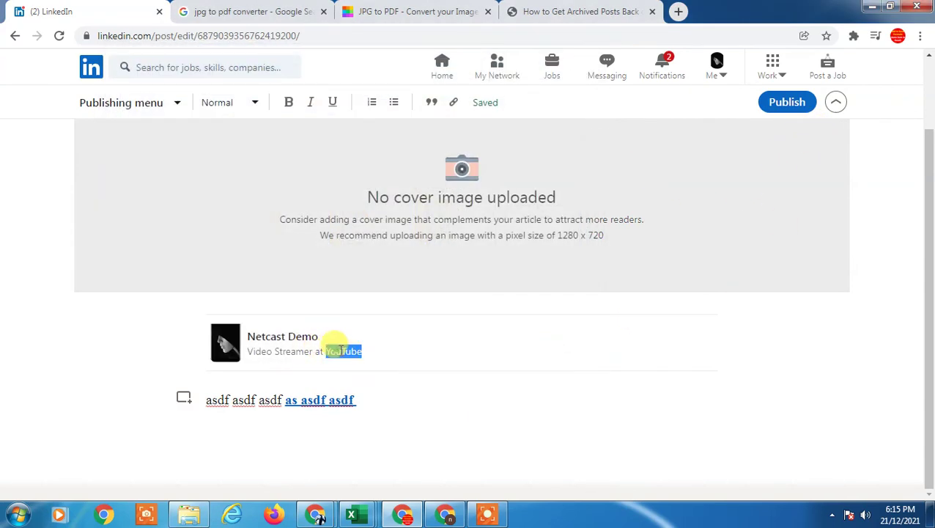
{"action": "left_click", "coordinate": [183, 396]}
{"action": "left_click", "coordinate": [502, 448]}
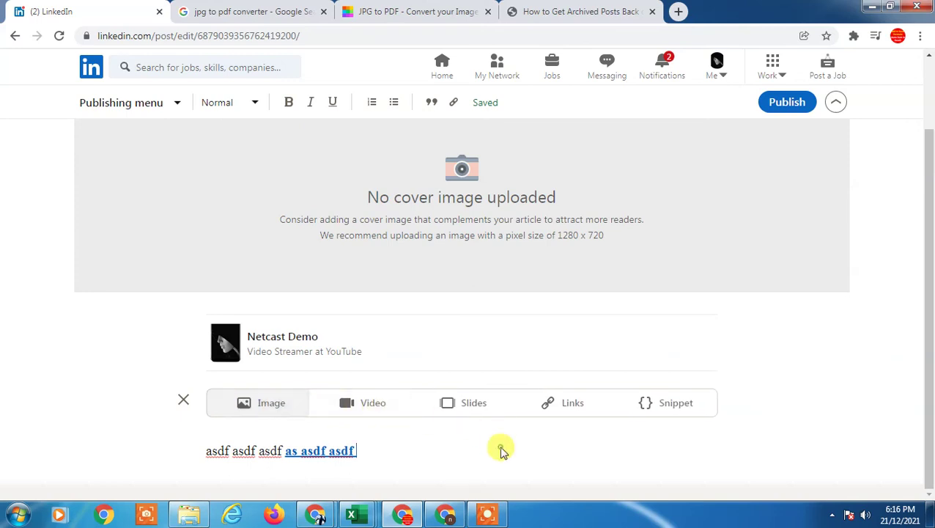
{"action": "left_click", "coordinate": [777, 109]}
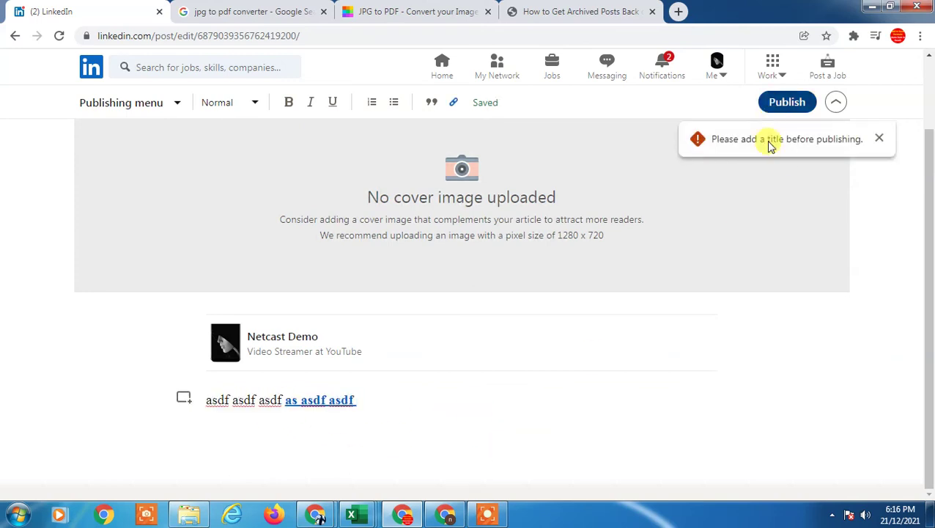
{"action": "type", "text": "afa"}
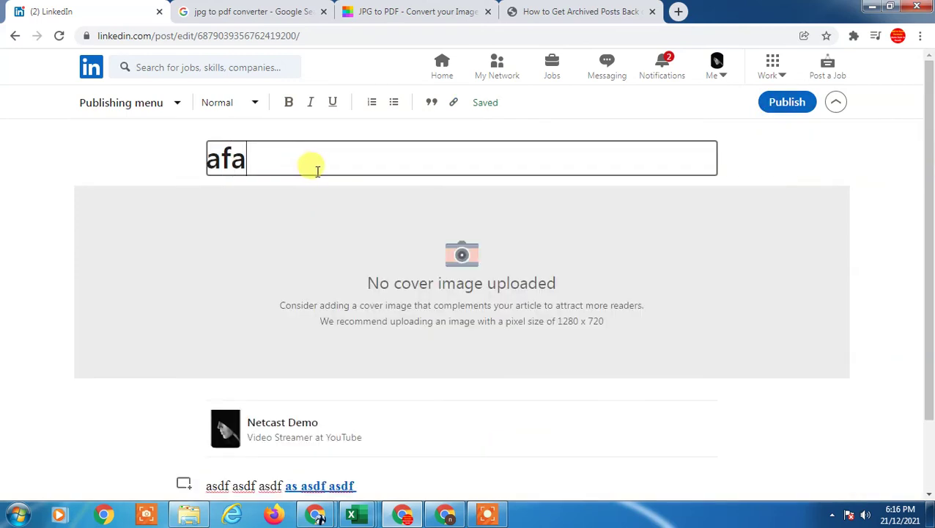
{"action": "type", "text": "sfda sdf"}
{"action": "left_click", "coordinate": [785, 106]}
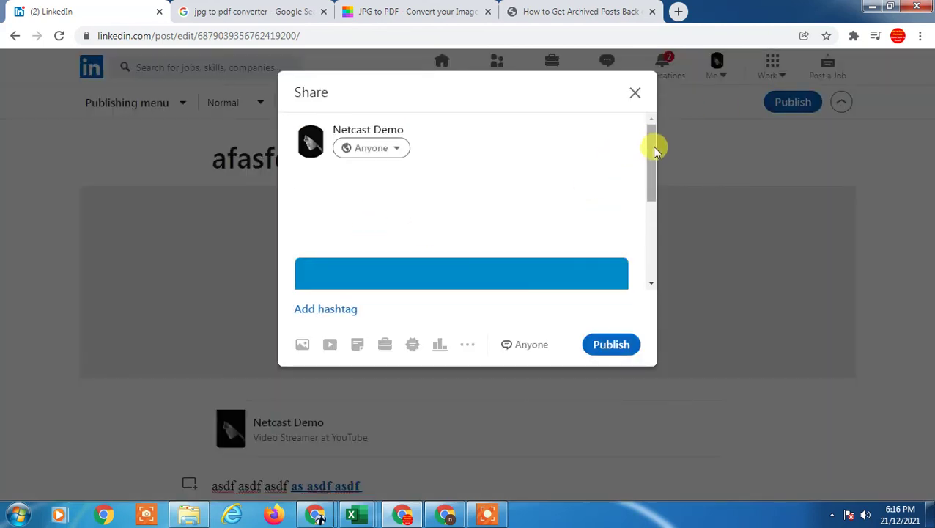
- Confirm Anyone visibility and publish the article with a short placeholder share post
{"action": "mouse_move", "coordinate": [652, 150]}
{"action": "left_mouse_down"}
{"action": "mouse_move", "coordinate": [653, 261]}
{"action": "mouse_move", "coordinate": [652, 132]}
{"action": "left_mouse_up"}
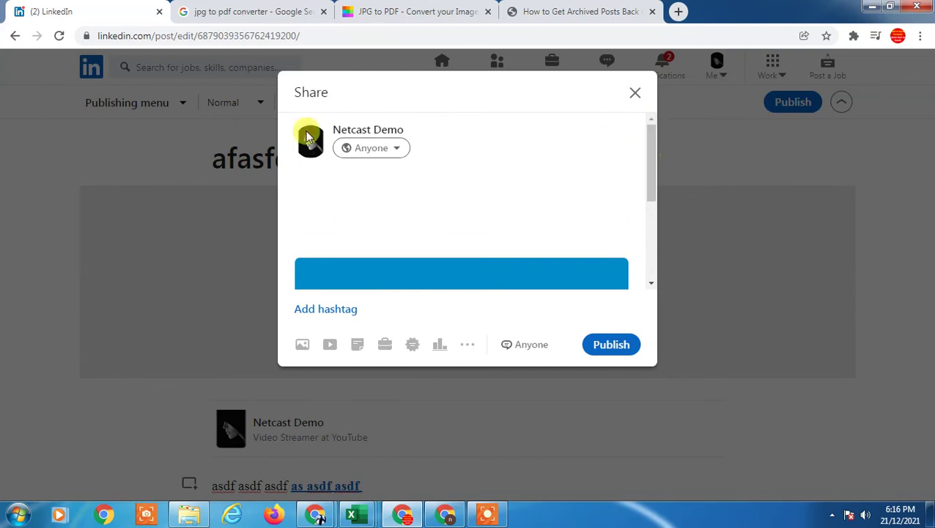
{"action": "left_click", "coordinate": [392, 146]}
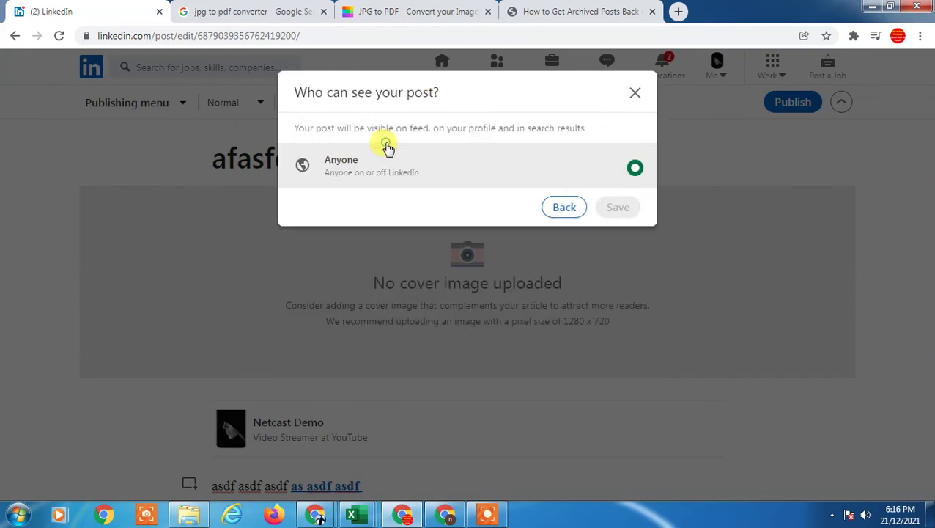
{"action": "left_click", "coordinate": [559, 207]}
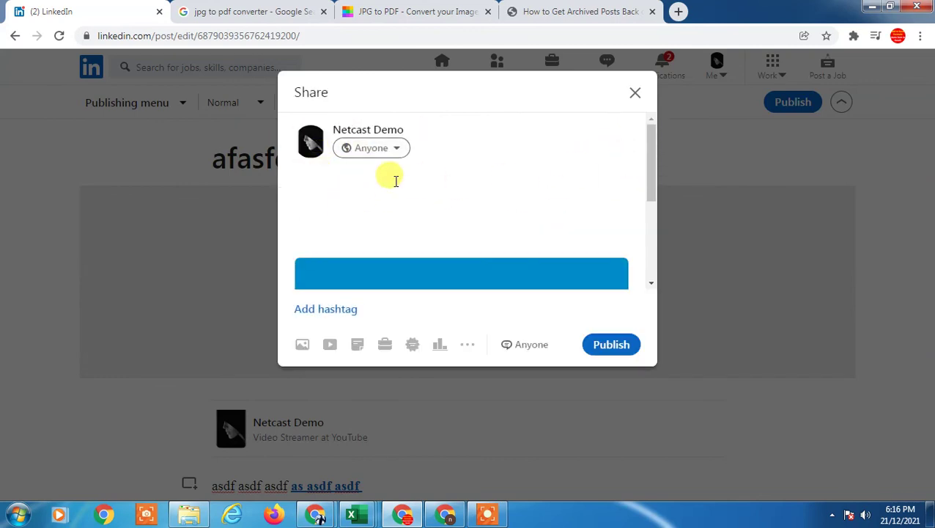
{"action": "type", "text": "ad f asdf"}
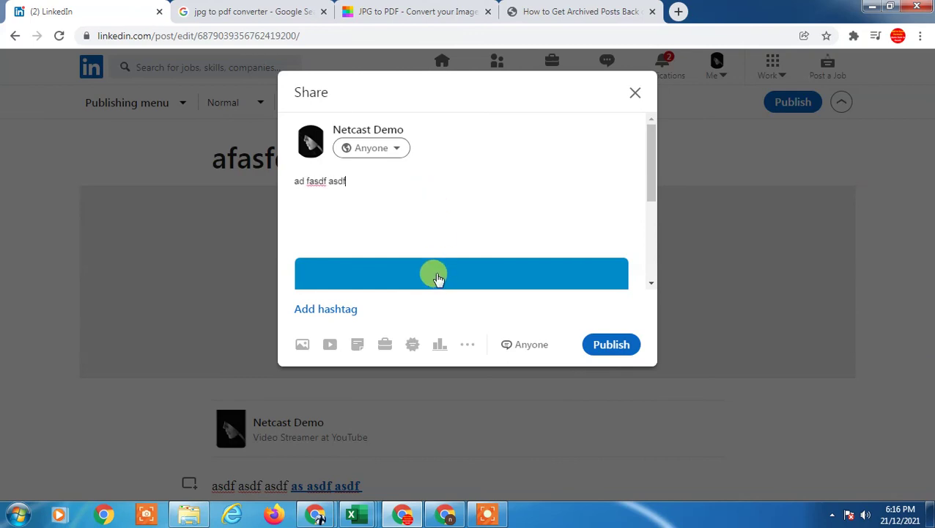
{"action": "type", "text": "dsaf"}
{"action": "scroll", "coordinate": [434, 271], "scroll_direction": "down", "scroll_amount": 1}
{"action": "left_click", "coordinate": [605, 340]}
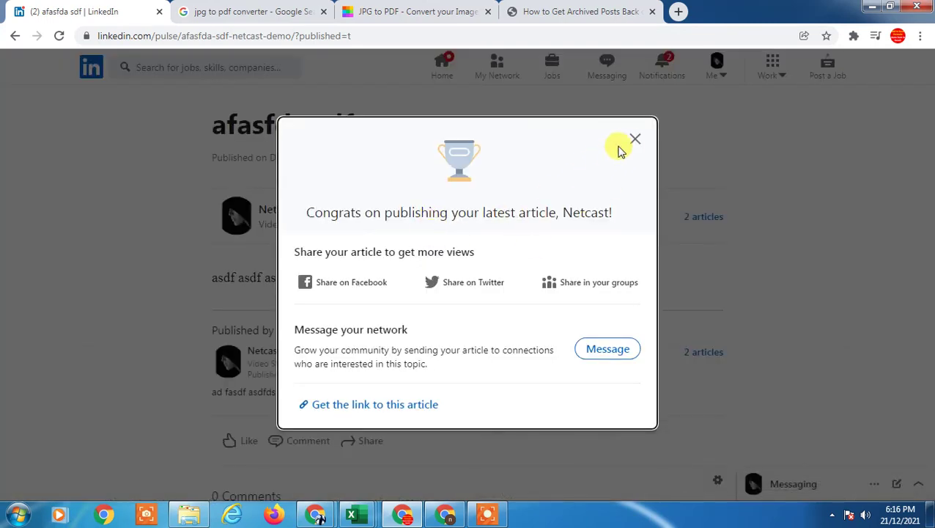
- Close the Congrats dialog and review the published article. Close the chat popup, then open the desktop's right-click menu to refresh
{"action": "left_click", "coordinate": [636, 138]}
{"action": "scroll", "coordinate": [367, 234], "scroll_direction": "down", "scroll_amount": 1}
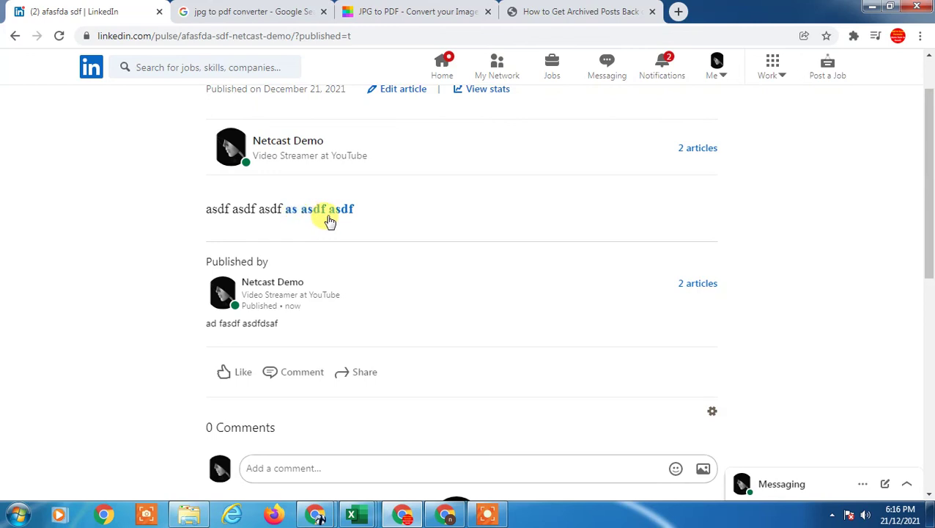
{"action": "scroll", "coordinate": [351, 229], "scroll_direction": "up", "scroll_amount": 1}
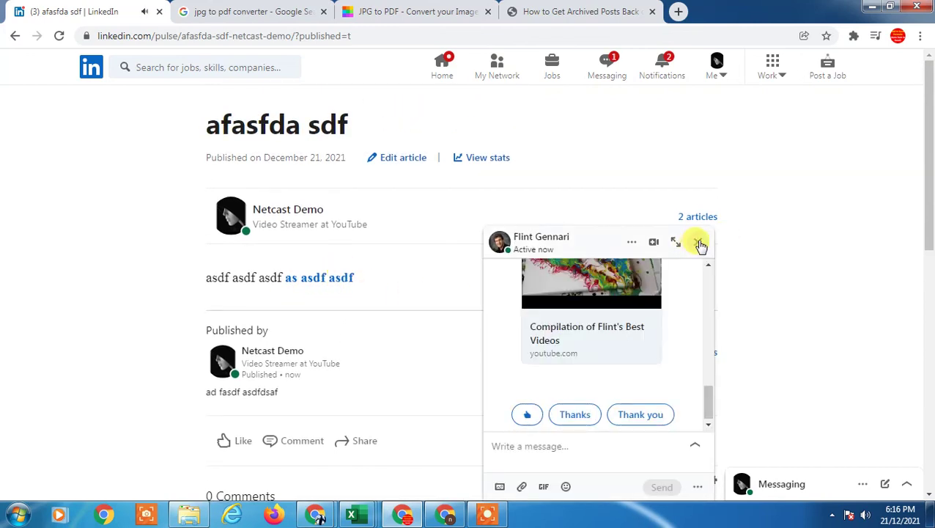
{"action": "left_click", "coordinate": [700, 244]}
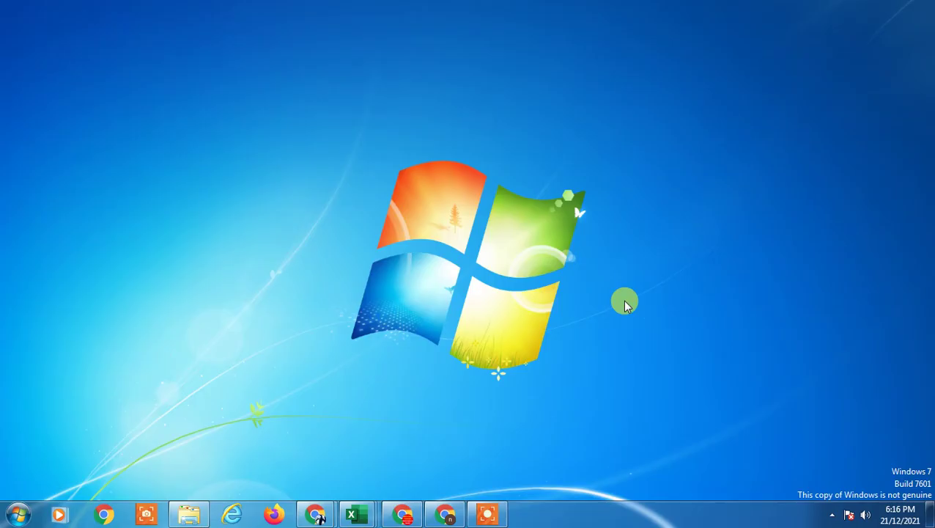
{"action": "right_click", "coordinate": [485, 82]}
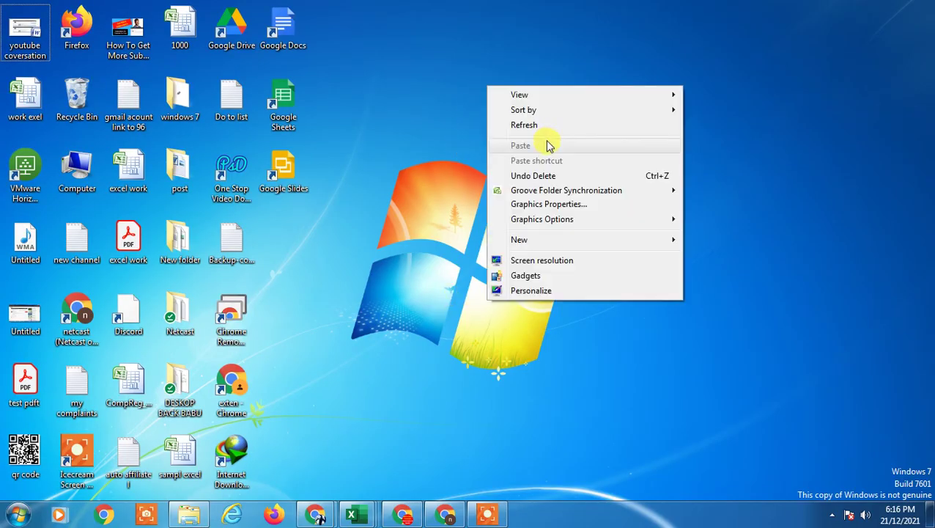